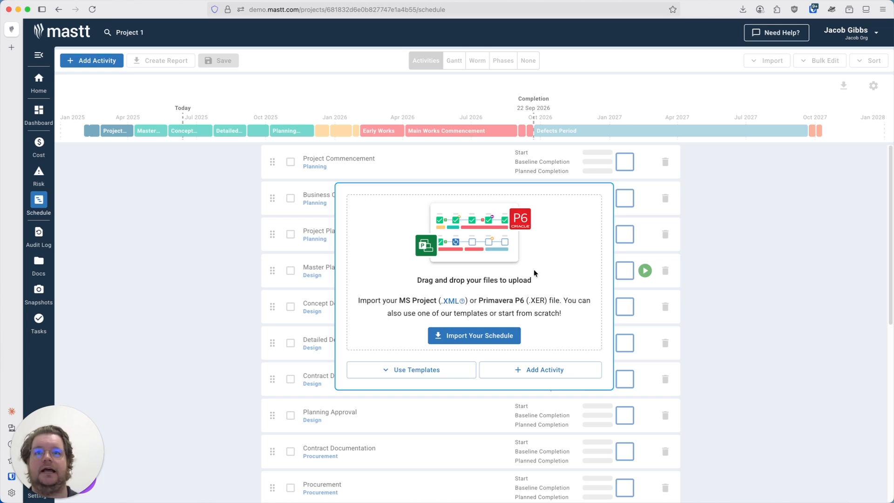
left_click(421, 374)
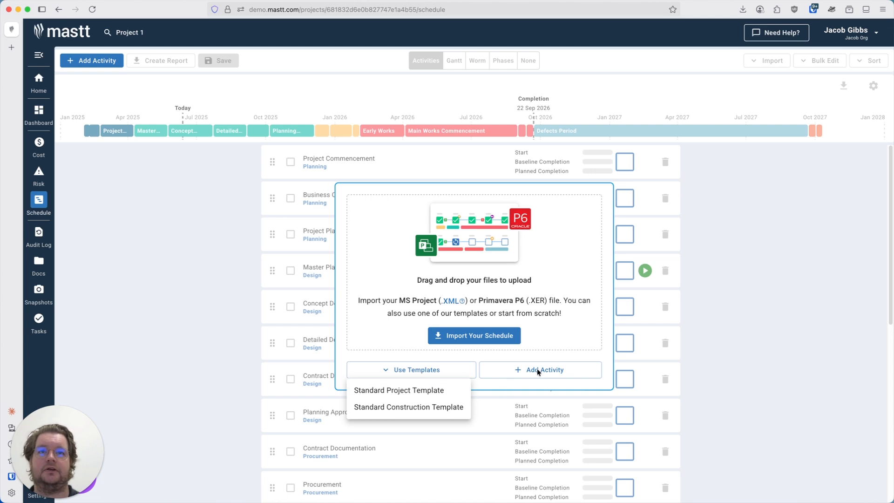
left_click(514, 384)
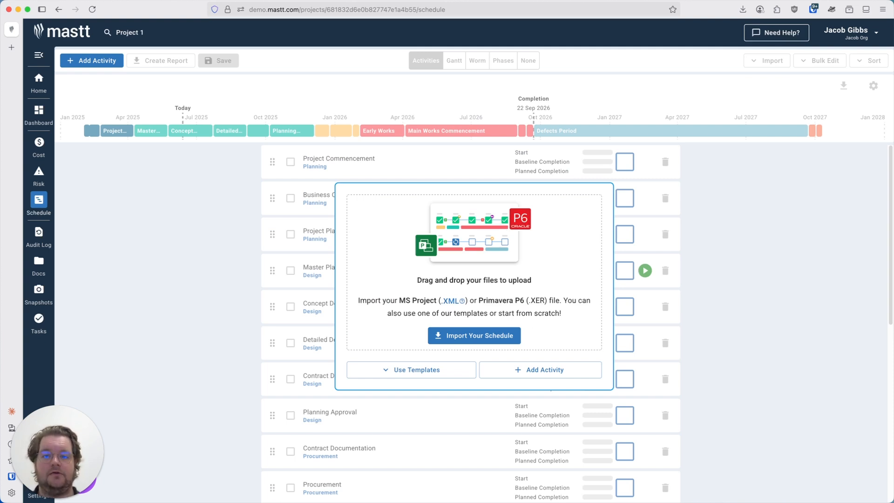
Upload the MS Project schedule file for import and deselect all its top-level phases
left_click_drag(468, 311, 473, 270)
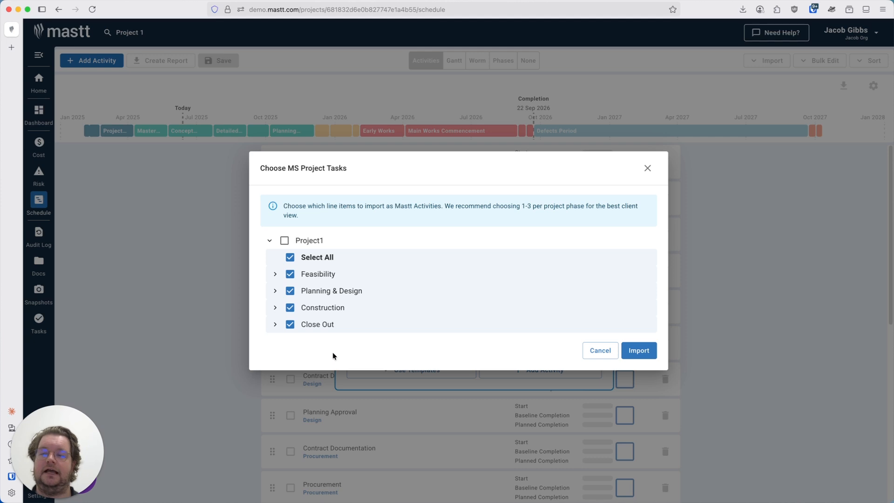
left_click(290, 257)
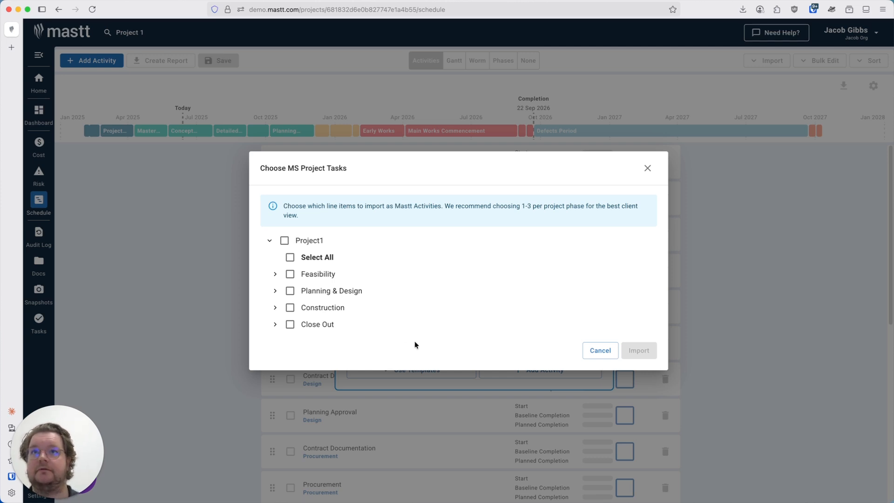
left_click(313, 259)
left_click(290, 273)
left_click(290, 290)
left_click(290, 308)
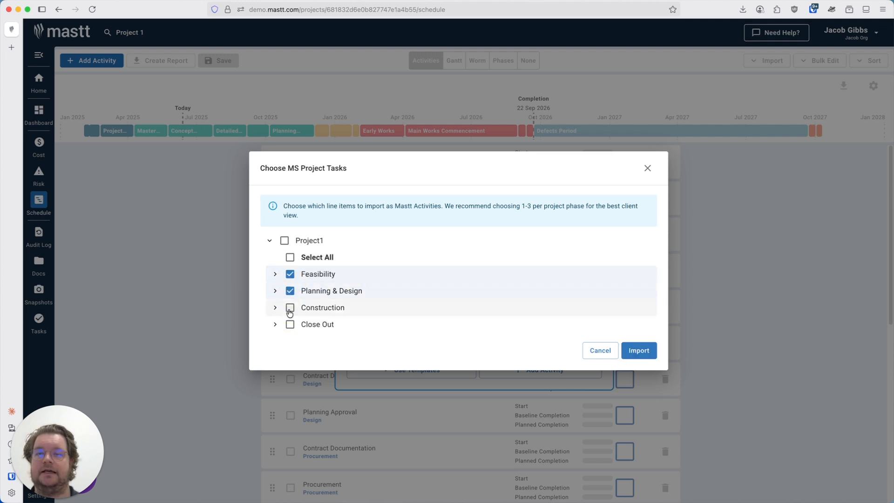
left_click(290, 325)
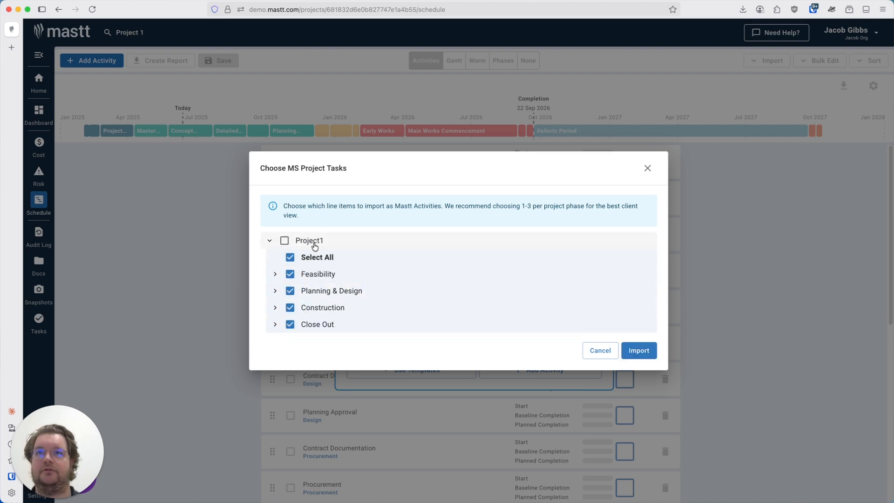
left_click(290, 259)
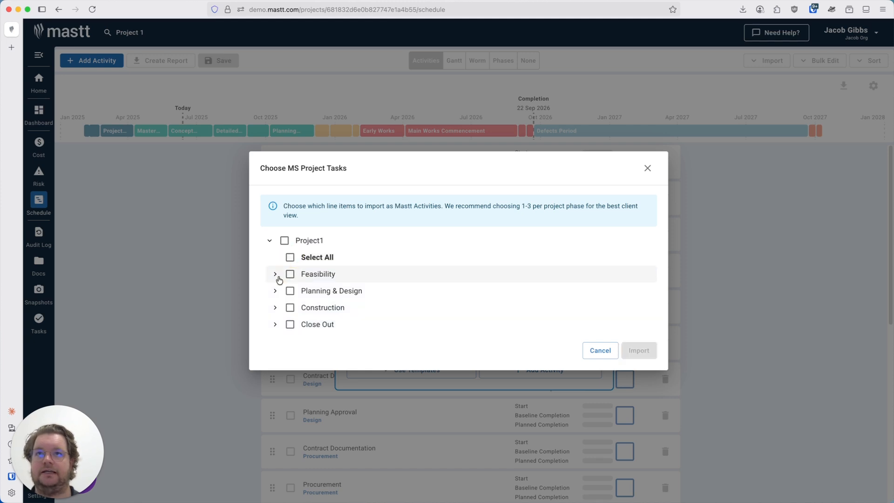
Select every subtask under Close Out, Construction, Planning & Design and Feasibility, and import them as activities
left_click(274, 324)
left_click(295, 308)
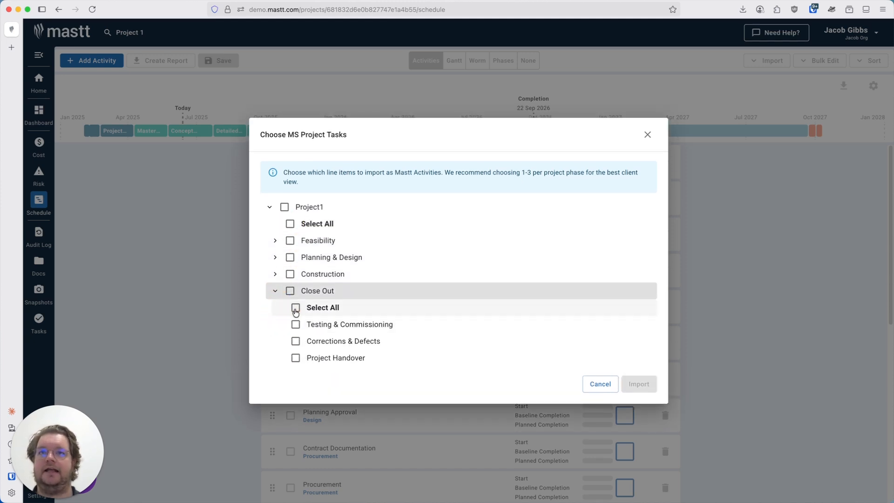
left_click(275, 273)
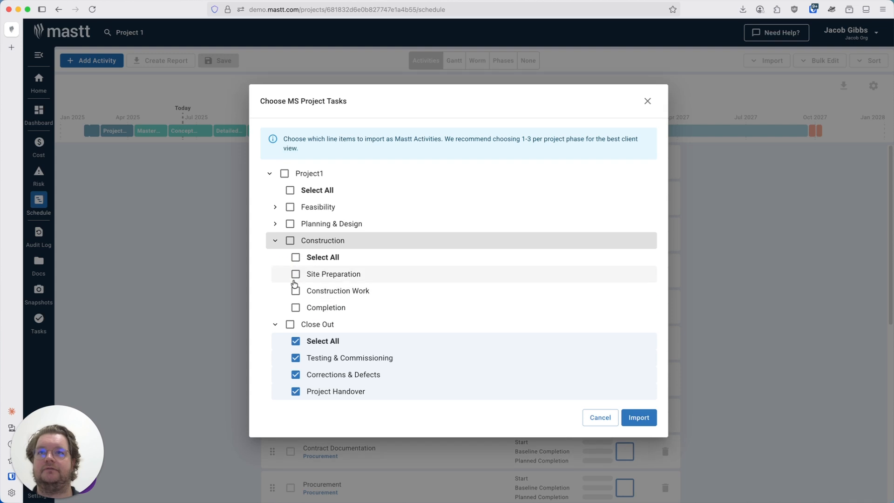
left_click(295, 257)
left_click(276, 224)
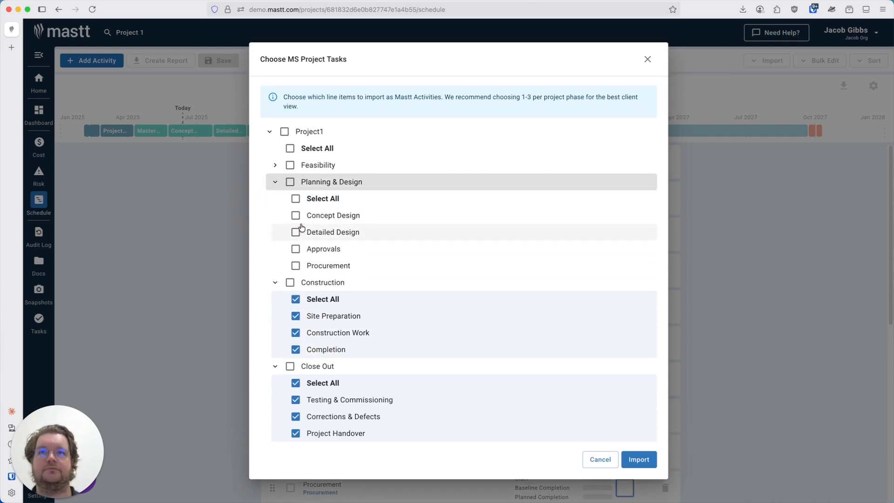
left_click(295, 198)
left_click(276, 165)
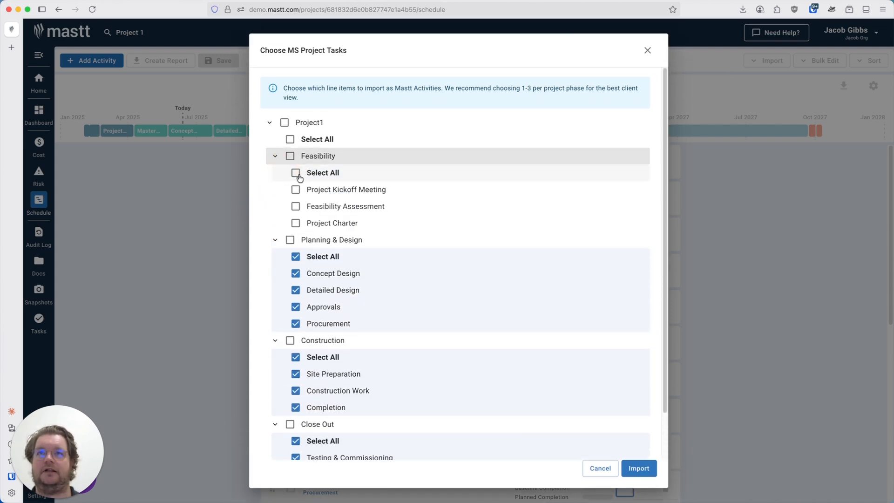
left_click(301, 175)
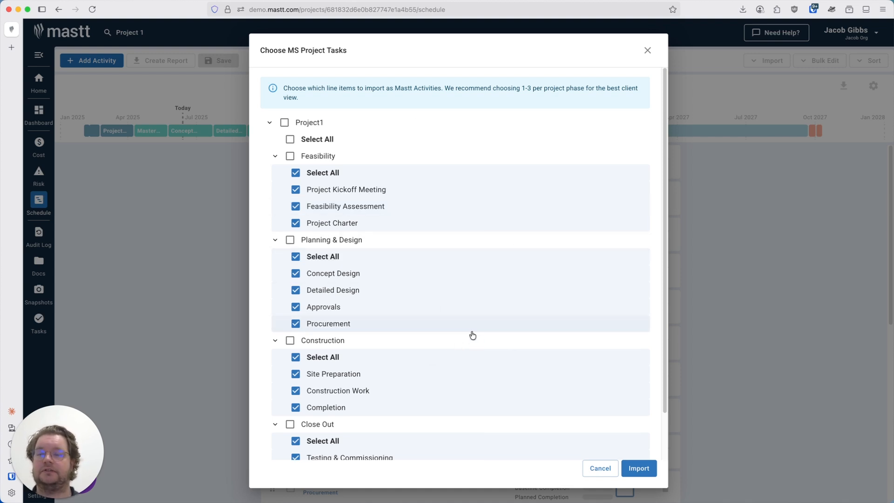
left_click(646, 470)
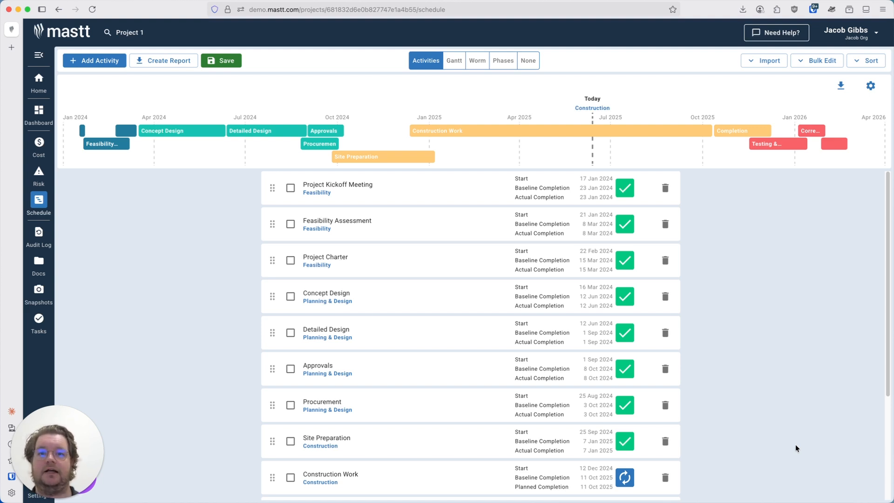
View the details of the Construction Work activity and close them
scroll(779, 436, "down", 2)
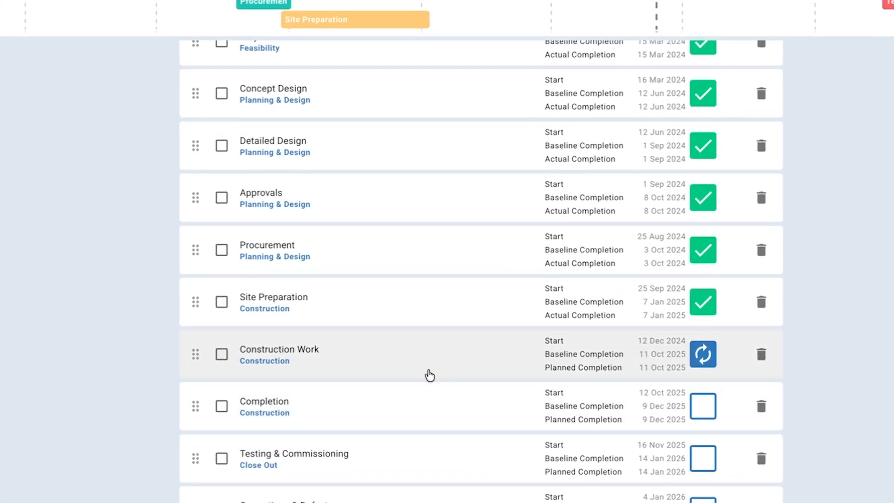
left_click(426, 372)
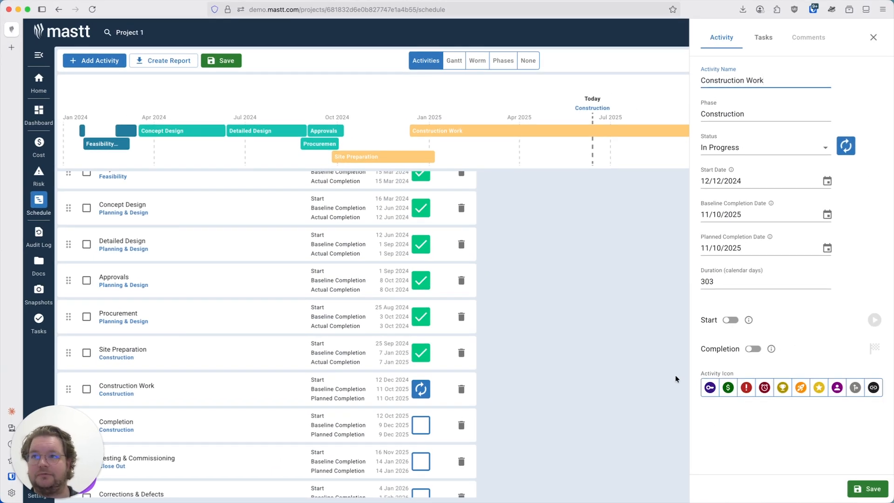
left_click(873, 37)
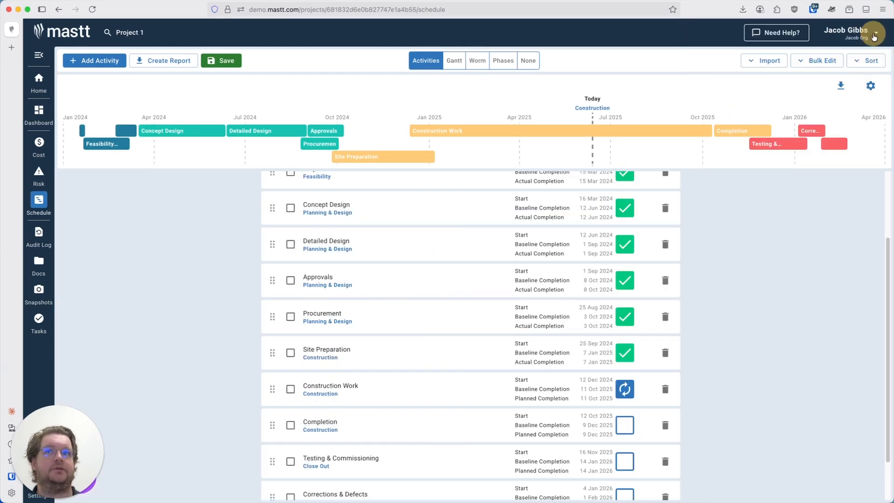
Mark the Project Kickoff Meeting activity as the project start and save it
scroll(461, 366, "up", 2)
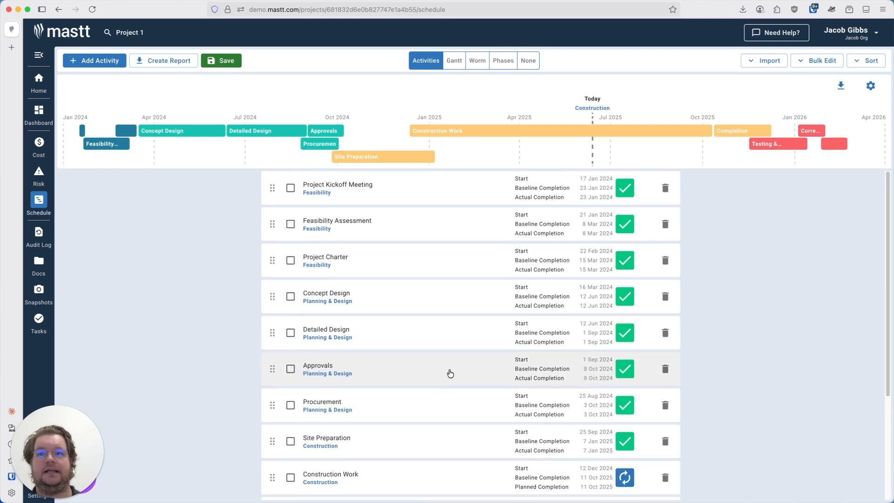
left_click(390, 196)
left_click(730, 320)
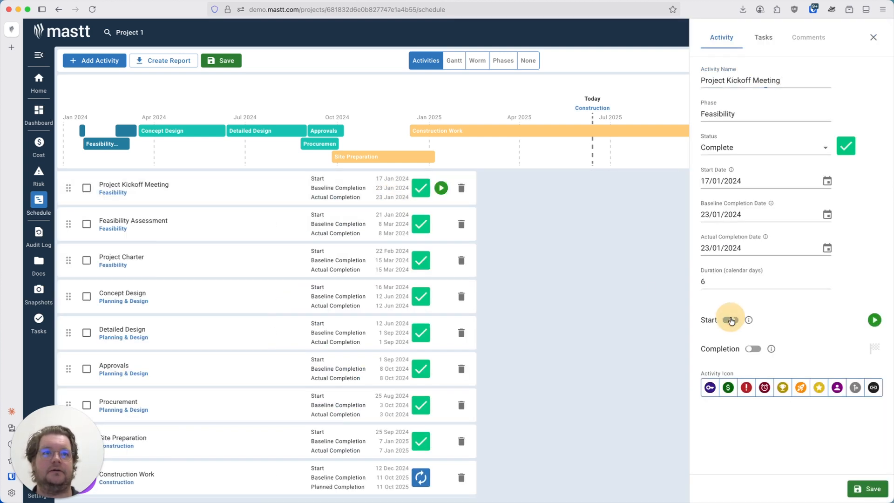
left_click(867, 488)
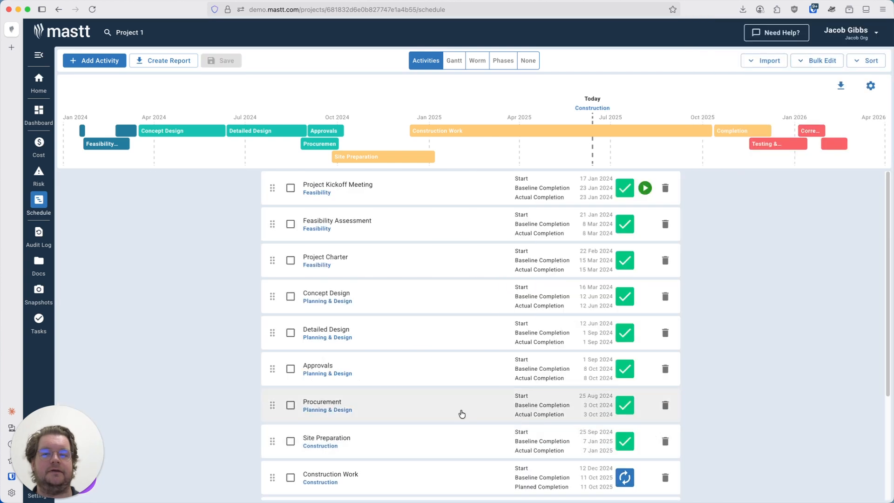
Mark the Project Handover activity as the project completion and save it
scroll(462, 414, "down", 5)
left_click(429, 481)
left_click(753, 348)
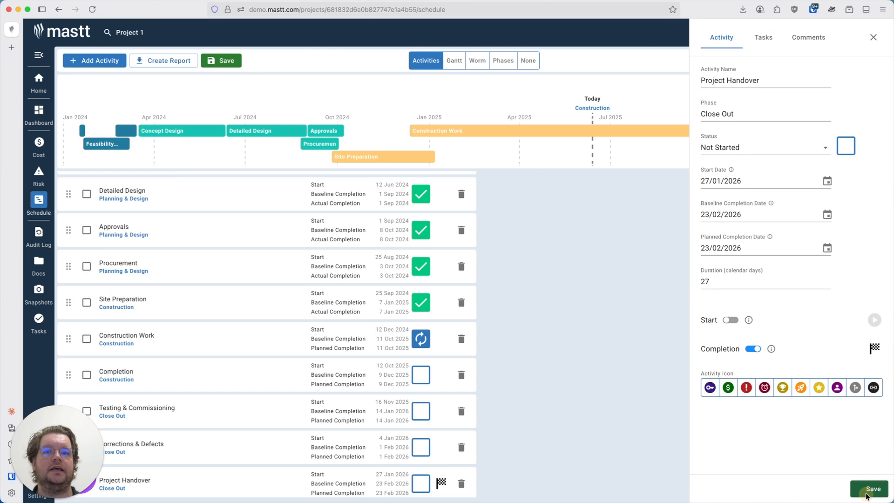
left_click(866, 489)
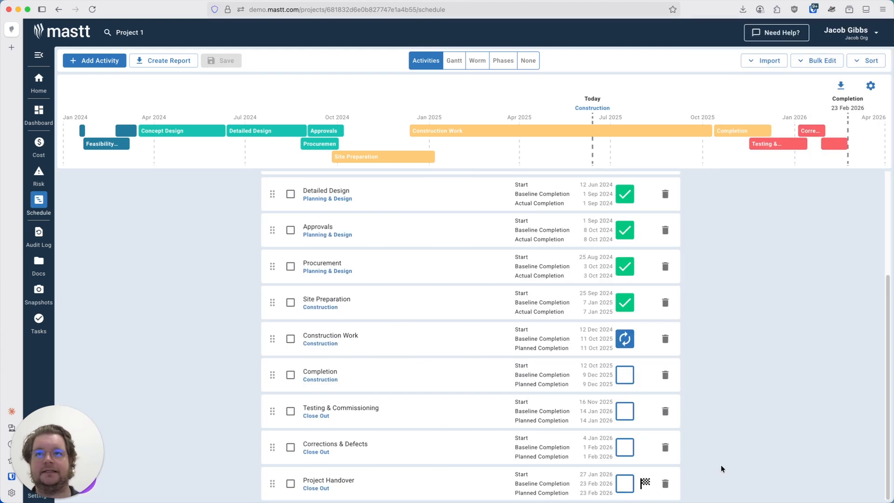
Bulk-move the planned completion dates of the five activities from Construction Work to Project Handover 7 days later and save the schedule
left_click(289, 343)
left_click(291, 378)
left_click(291, 415)
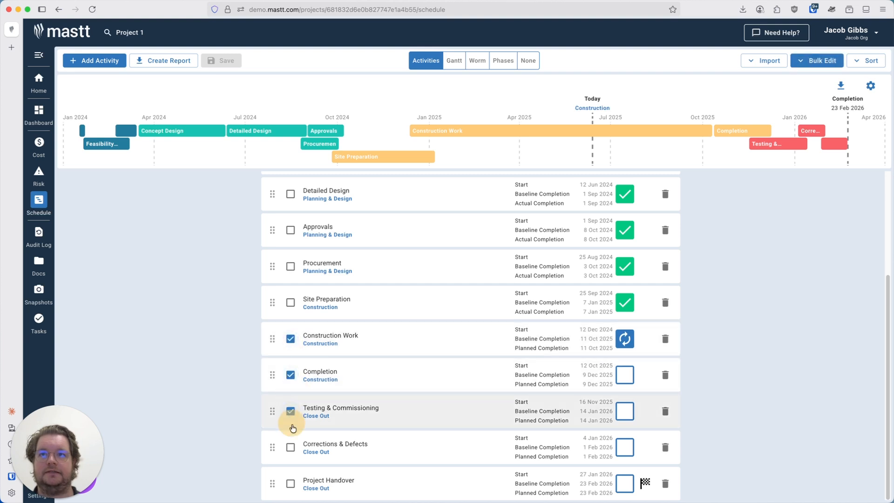
left_click(290, 448)
left_click(290, 484)
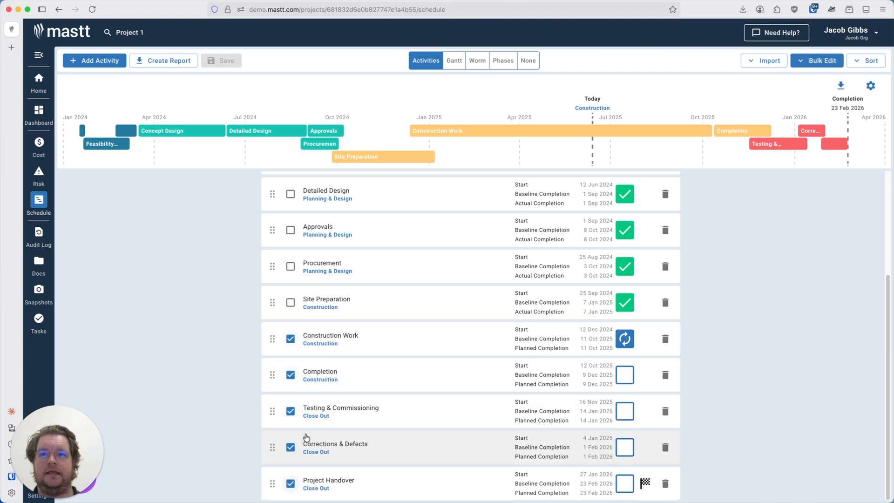
left_click(825, 66)
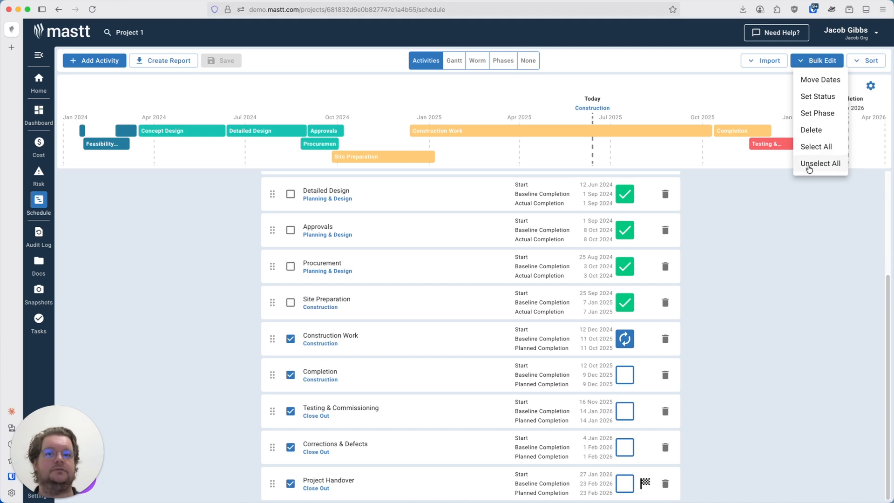
left_click(828, 81)
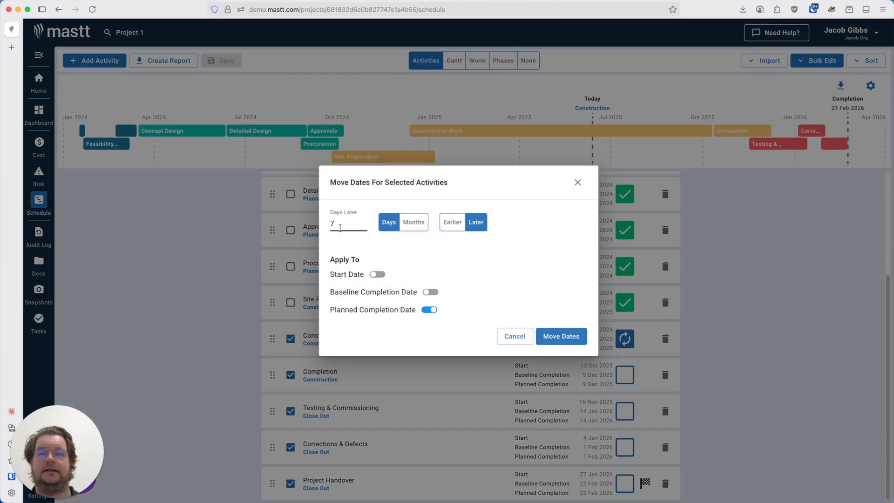
left_click(422, 222)
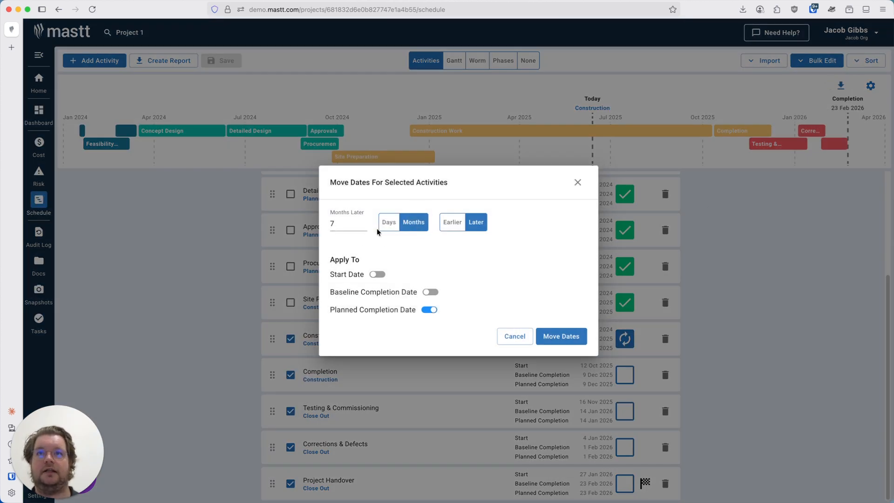
left_click(454, 222)
left_click(476, 222)
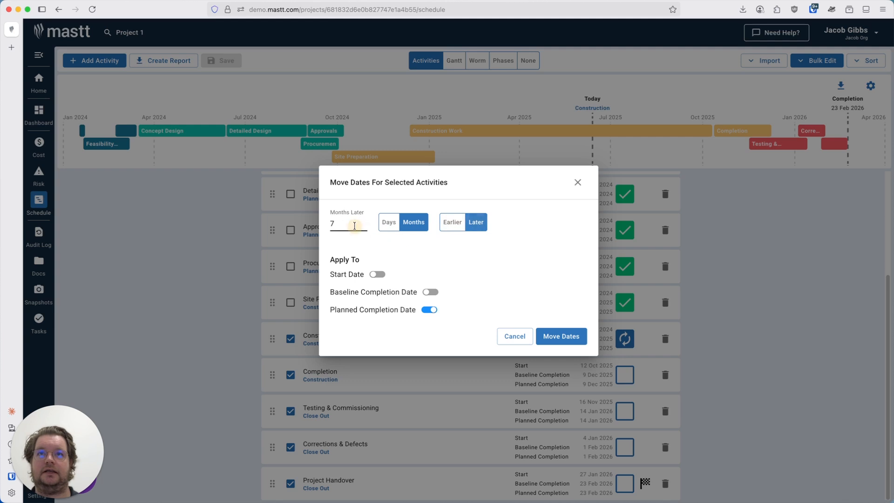
left_click(389, 222)
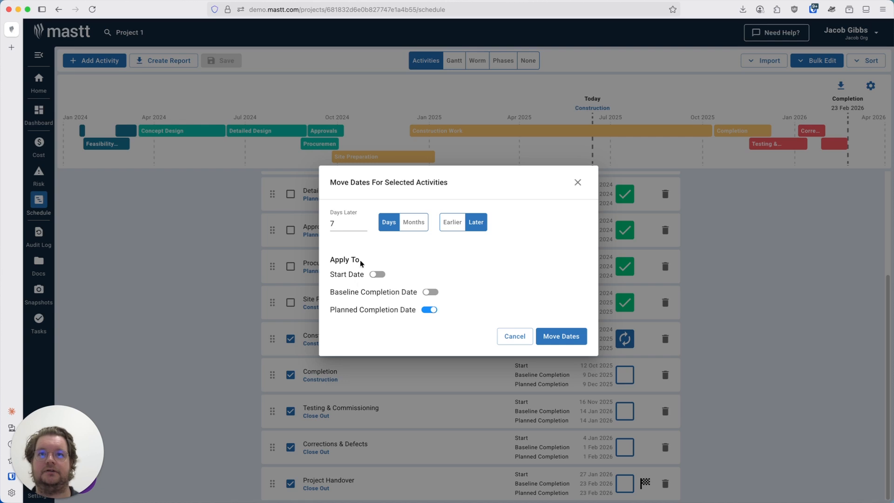
left_click(569, 337)
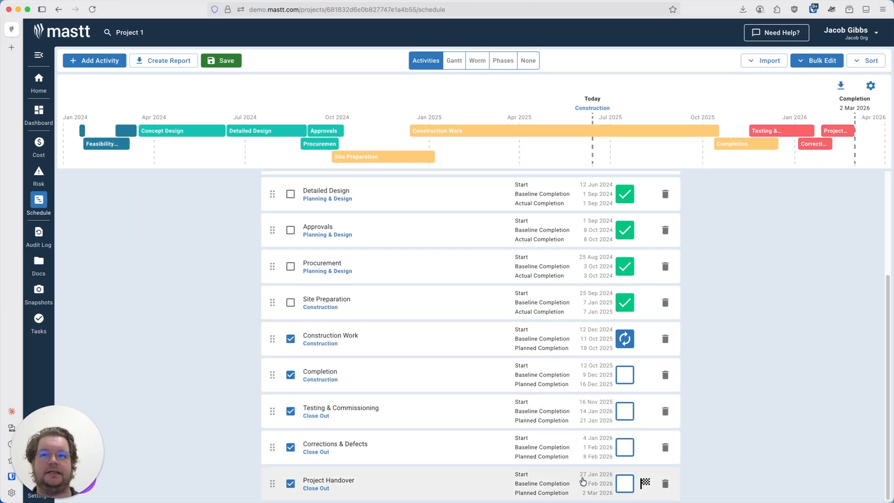
left_click(235, 64)
Unselect all activities in the schedule list
left_click(811, 68)
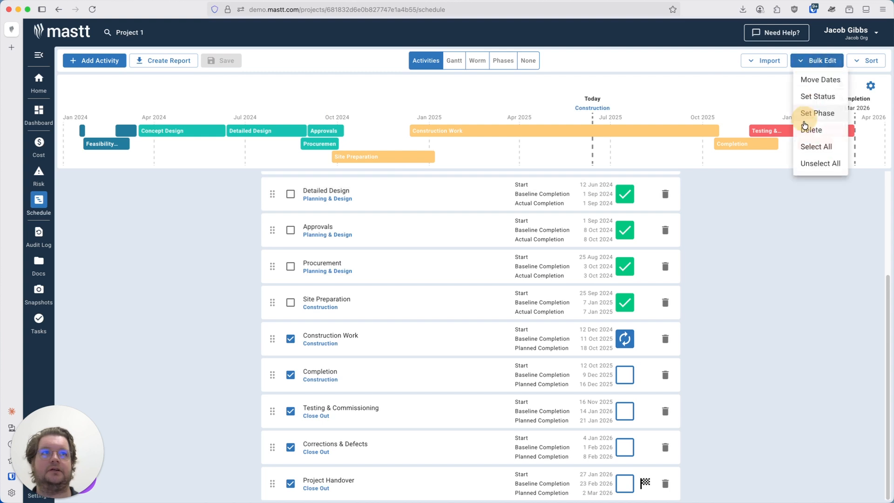
left_click(814, 163)
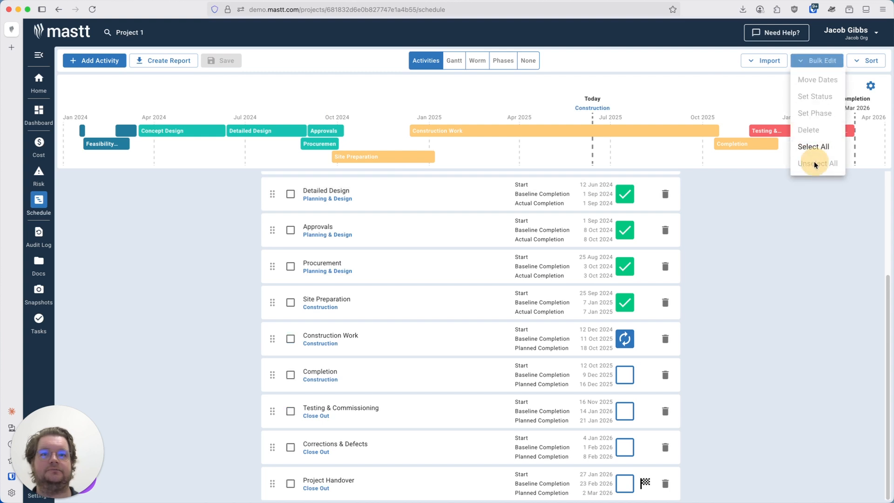
left_click(781, 354)
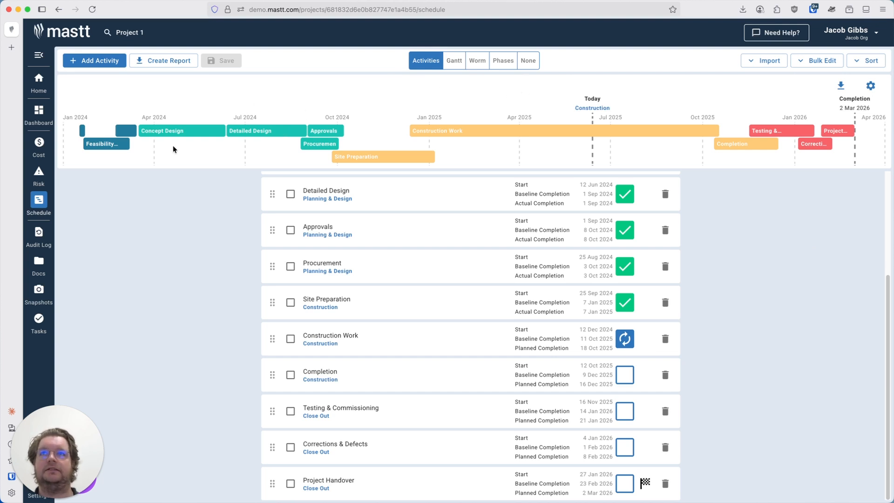
Examine the schedule timeline in the Gantt view and display it in the Worm view
left_click(458, 58)
scroll(453, 171, "down", 1)
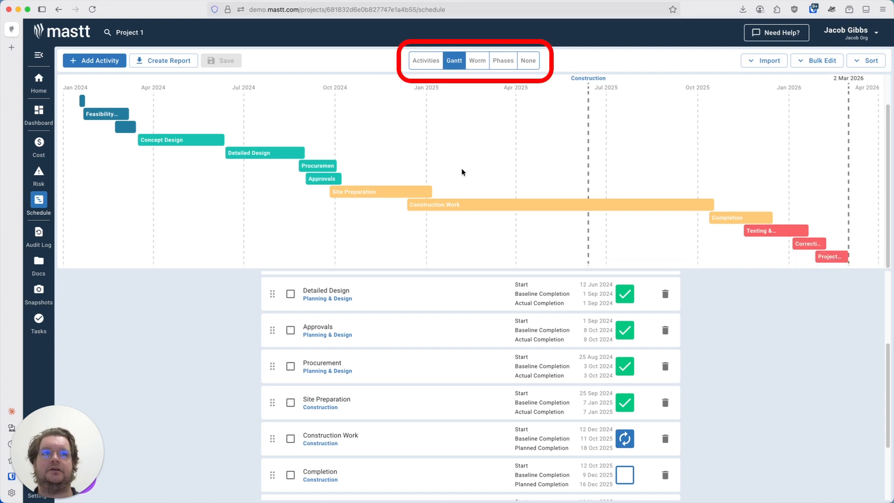
scroll(468, 169, "up", 1)
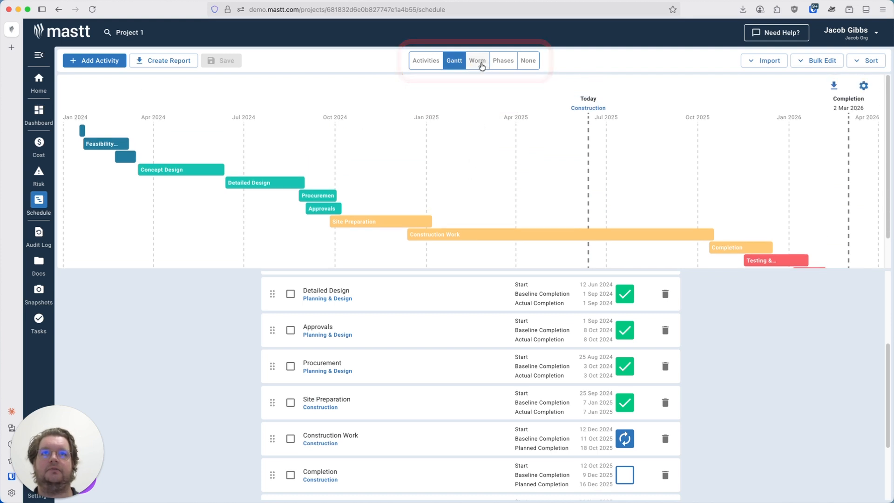
left_click(481, 62)
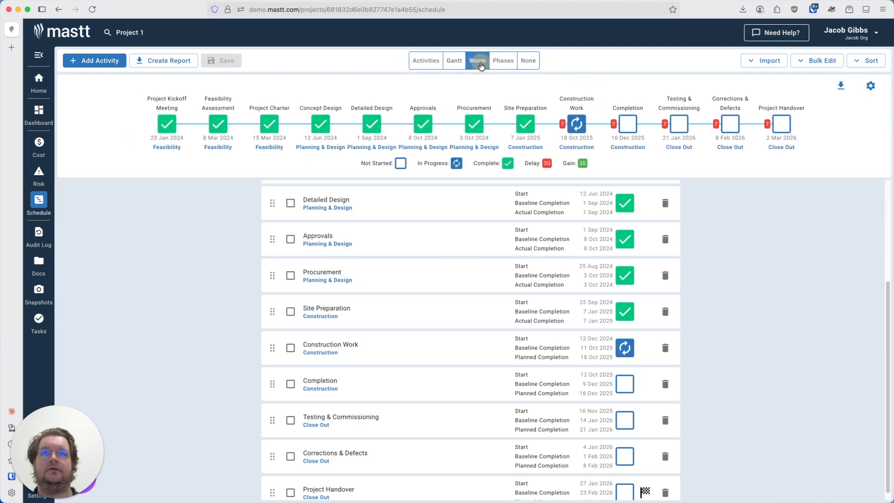
View the timeline by phases, return to the Worm view and examine the delay markers on the construction and close-out activities
left_click(511, 67)
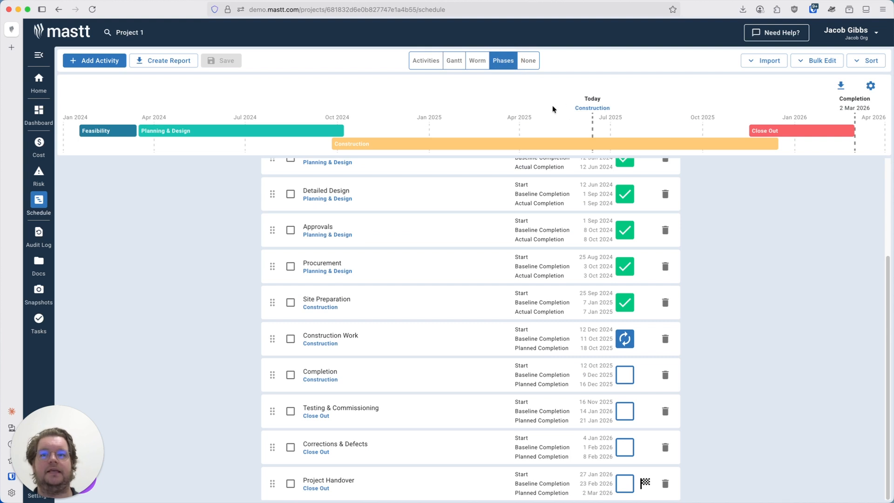
left_click(484, 68)
mouse_move(563, 125)
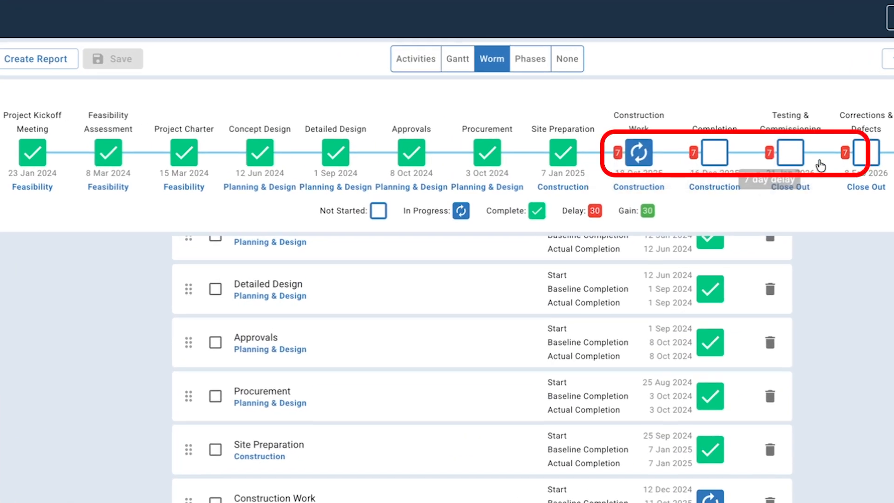
mouse_move(845, 157)
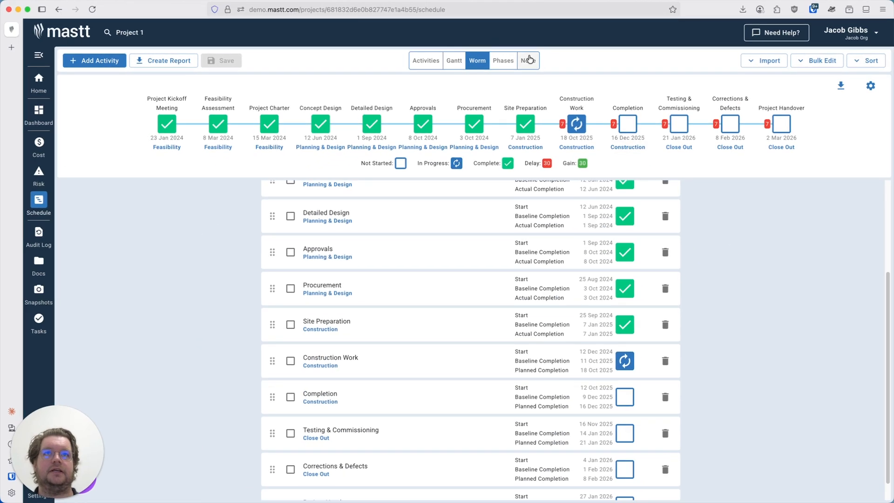
Hide the timeline to view the activity list and its sorting choices, and bring back the Activities timeline
left_click(567, 59)
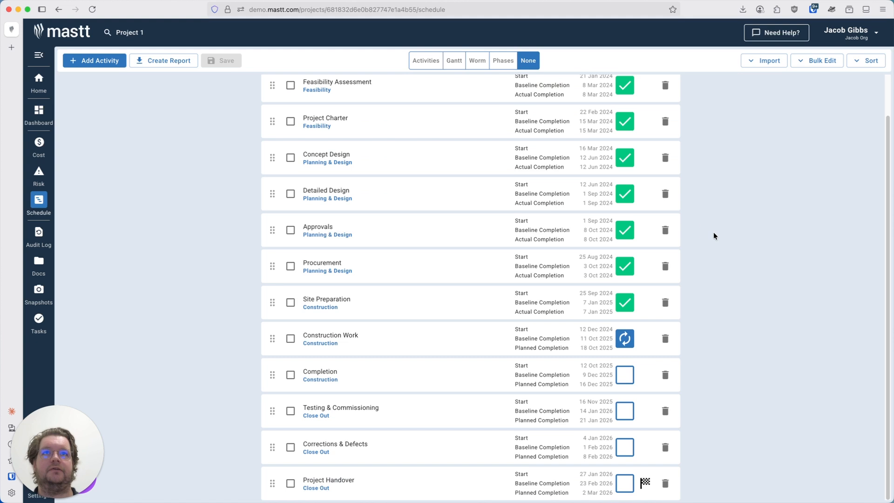
scroll(720, 235, "up", 2)
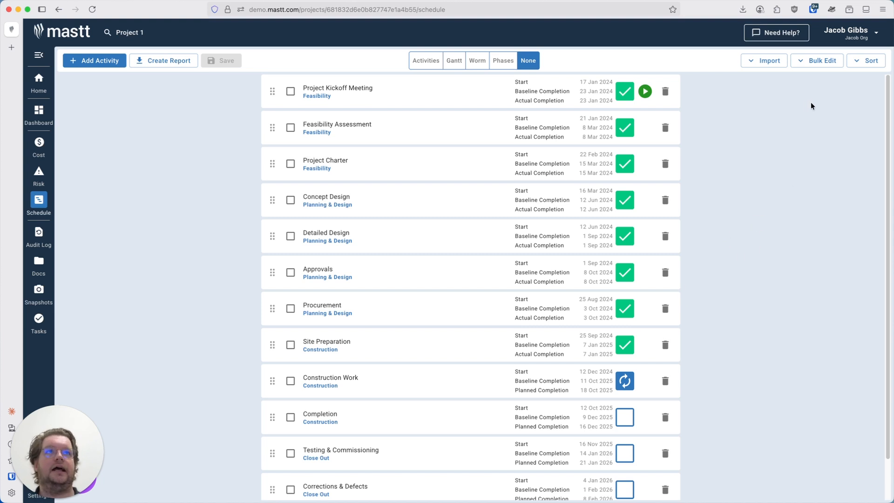
left_click(870, 64)
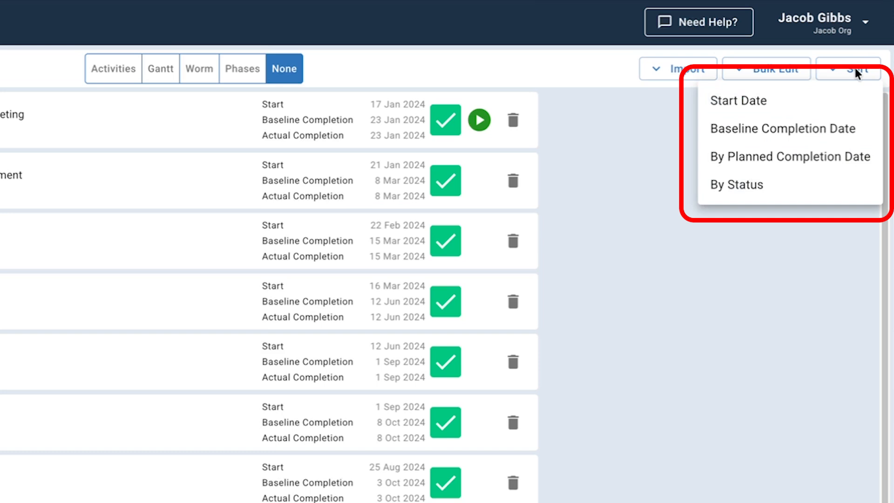
left_click(642, 299)
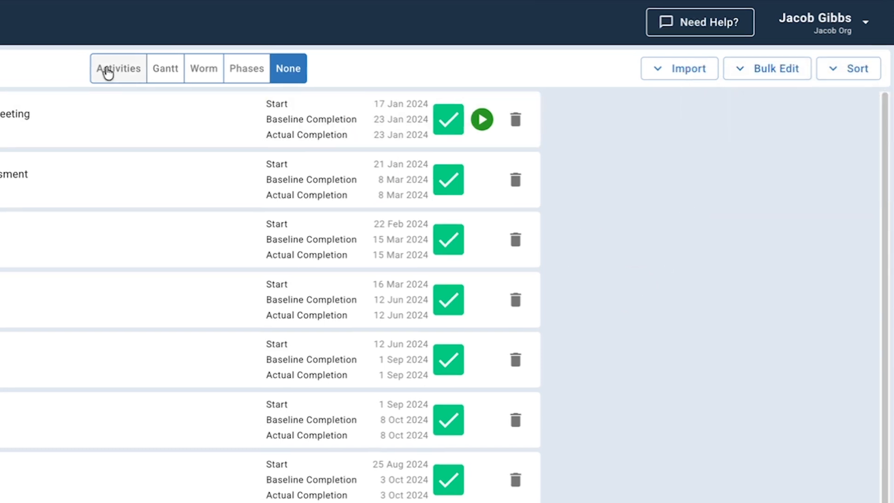
left_click(108, 72)
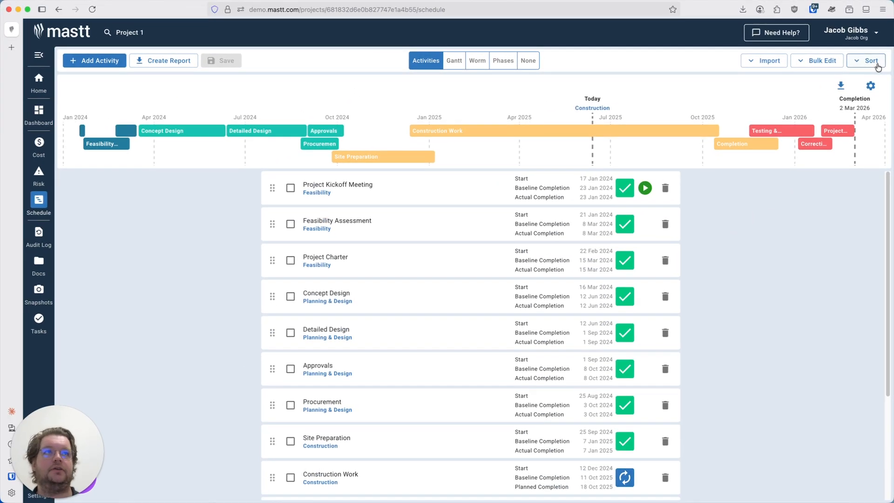
Sort the activities by start date, baseline completion date, planned completion date and finally status, and save the schedule
left_click(877, 67)
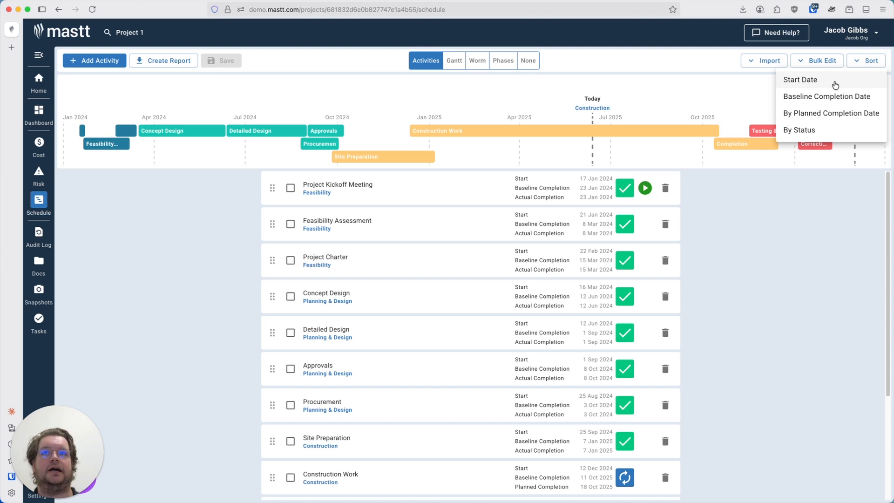
left_click(835, 85)
left_click(870, 60)
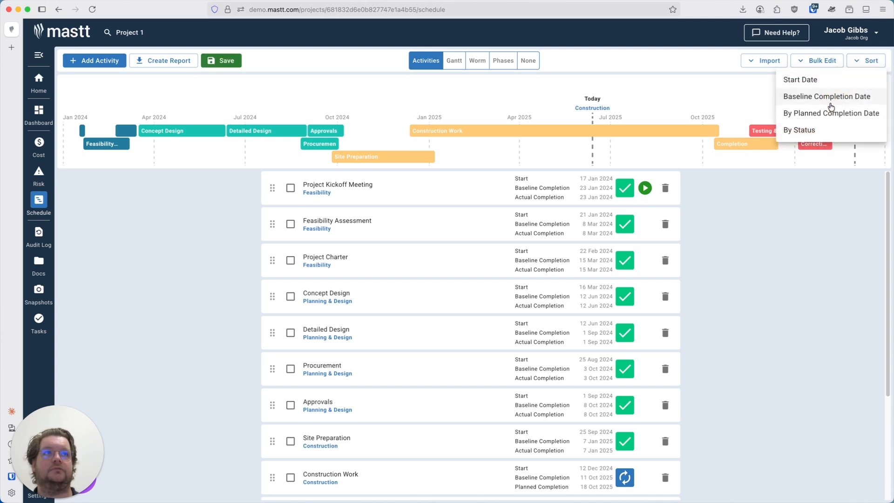
left_click(831, 106)
left_click(873, 61)
left_click(841, 122)
left_click(867, 62)
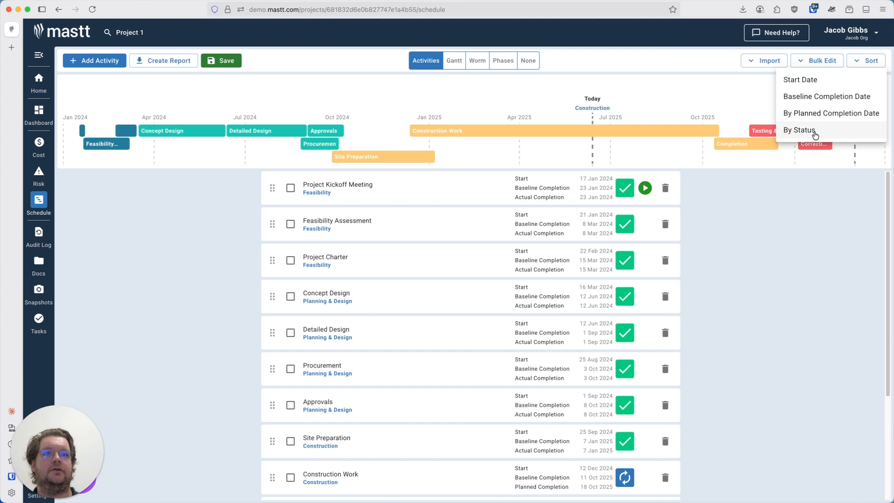
left_click(815, 132)
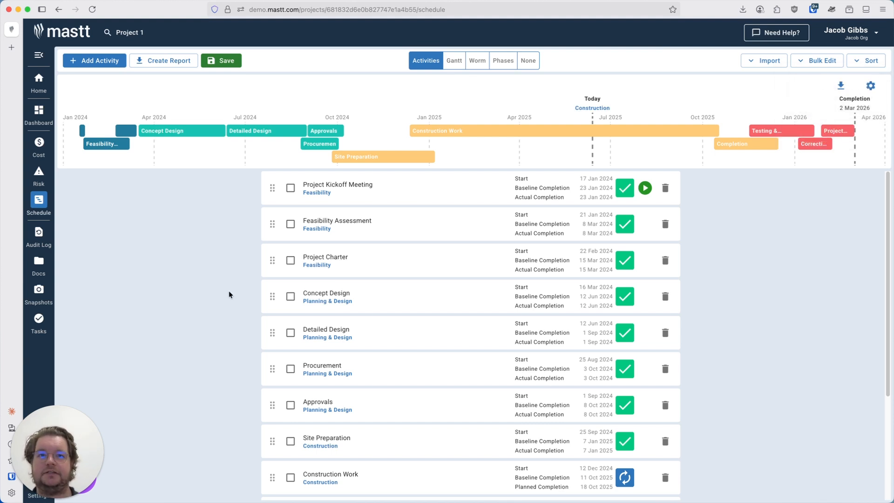
mouse_move(272, 368)
left_mouse_down()
mouse_move(270, 222)
mouse_move(270, 370)
left_mouse_up()
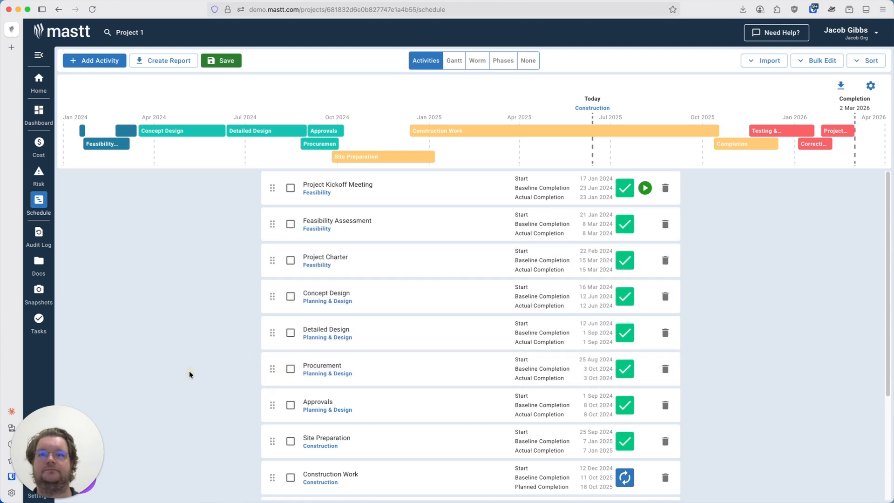
left_click(222, 60)
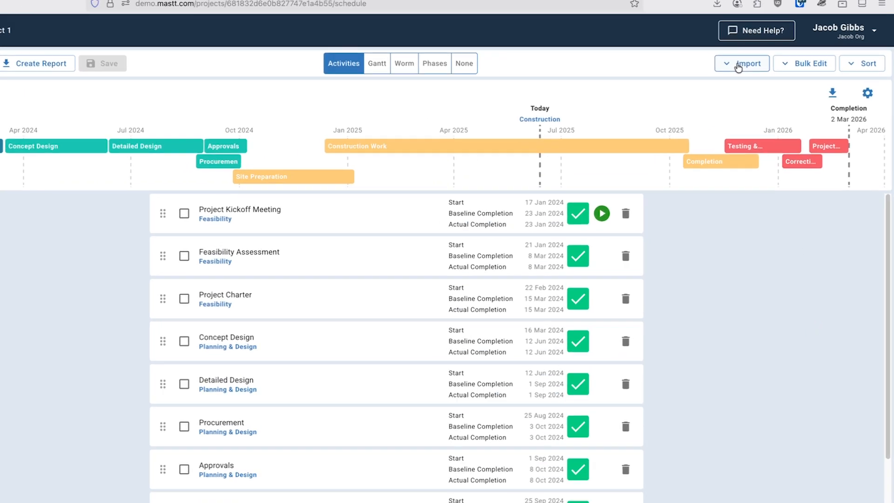
Begin an MS Project import and supply the schedule's .xml file
left_click(759, 61)
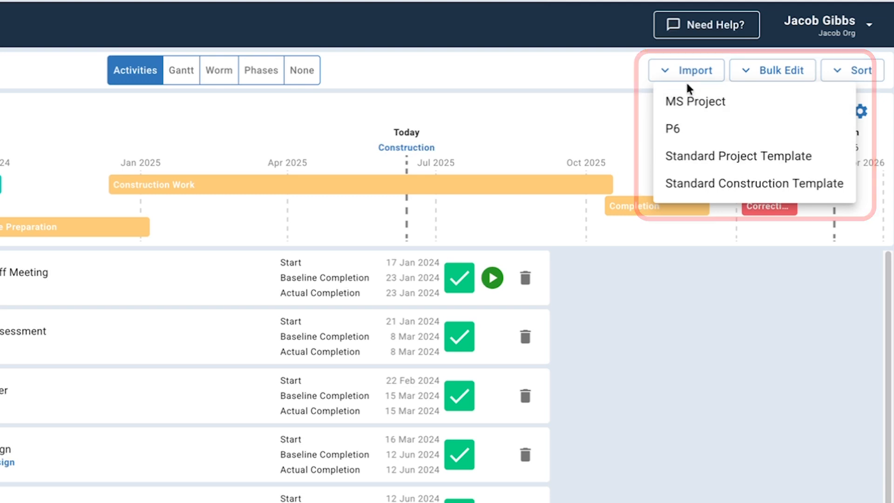
left_click(688, 97)
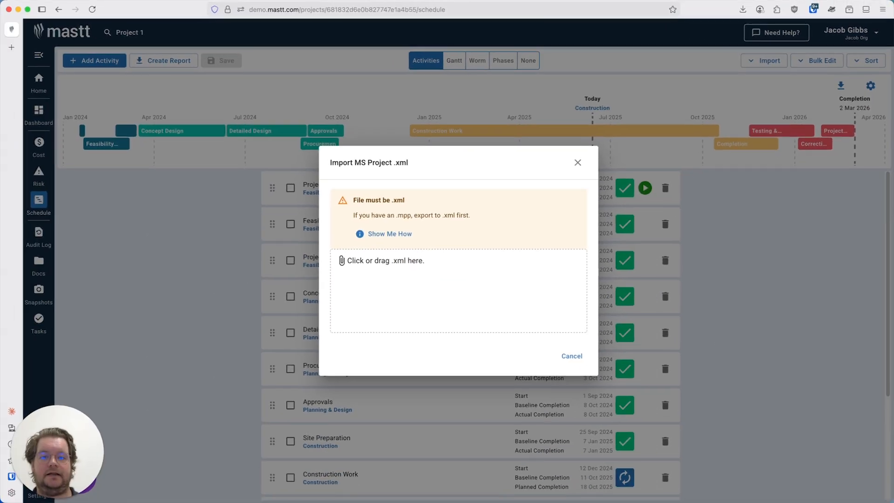
left_click_drag(484, 370, 428, 297)
Choose all tasks under Close Out, Construction, Planning & Design and Feasibility for the MS Project import
left_click(290, 258)
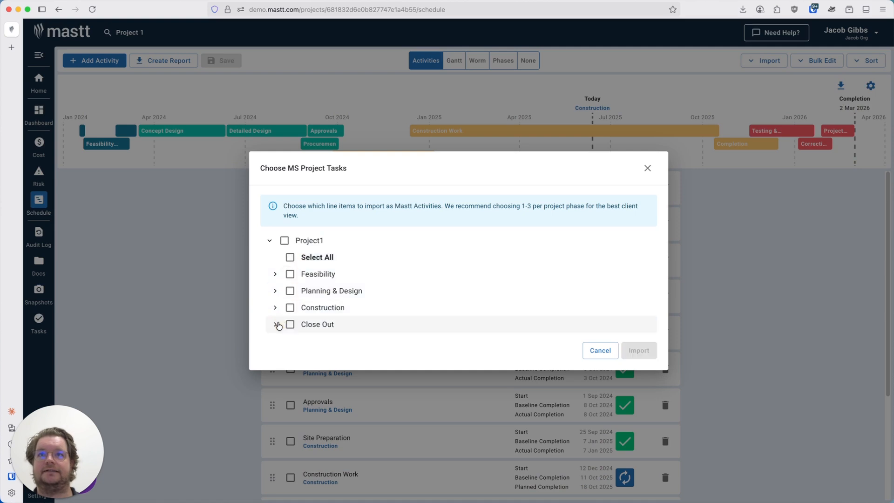
left_click(275, 324)
left_click(296, 309)
left_click(275, 276)
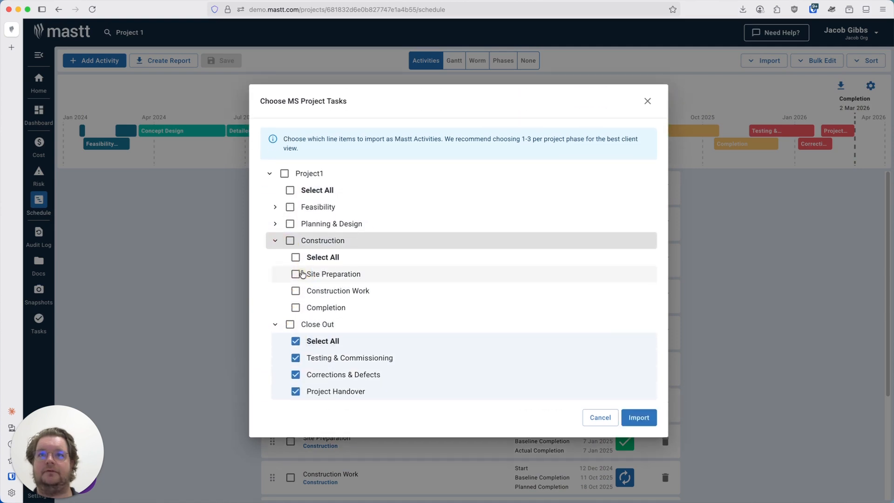
left_click(295, 257)
left_click(275, 223)
left_click(295, 198)
left_click(275, 165)
left_click(295, 172)
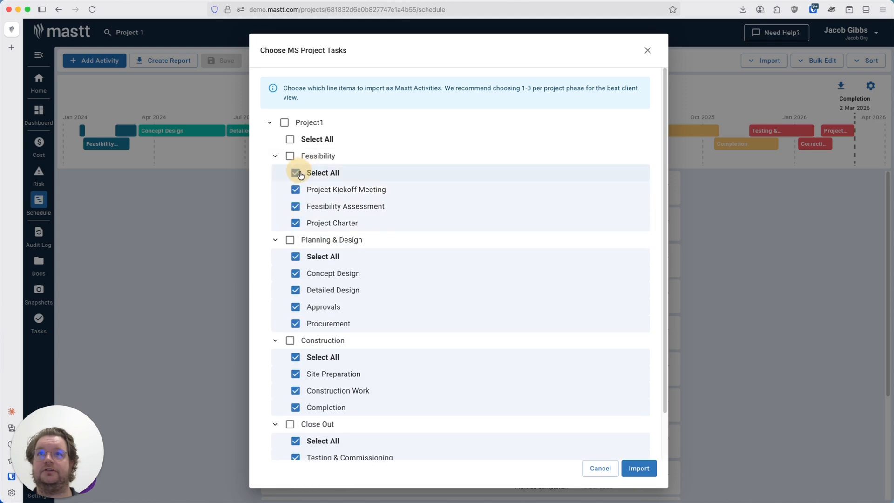
Import the chosen MS Project tasks, overwriting the existing schedule, and save it
left_click(641, 470)
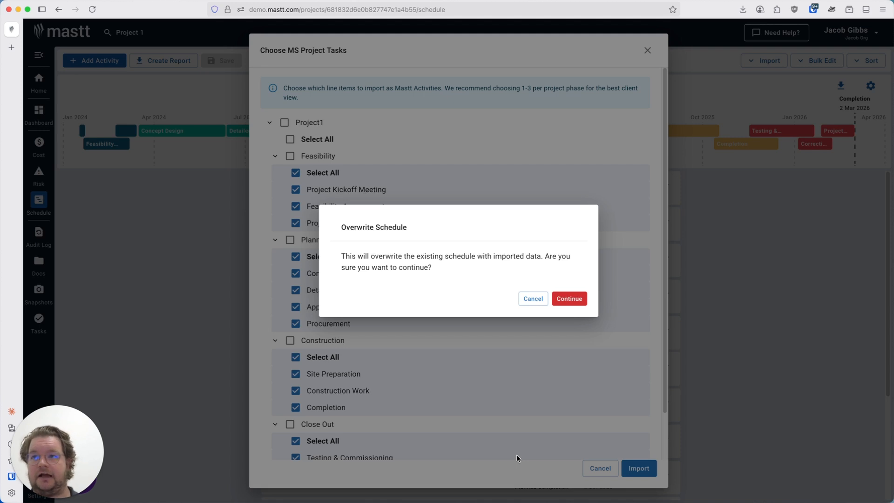
left_click(561, 299)
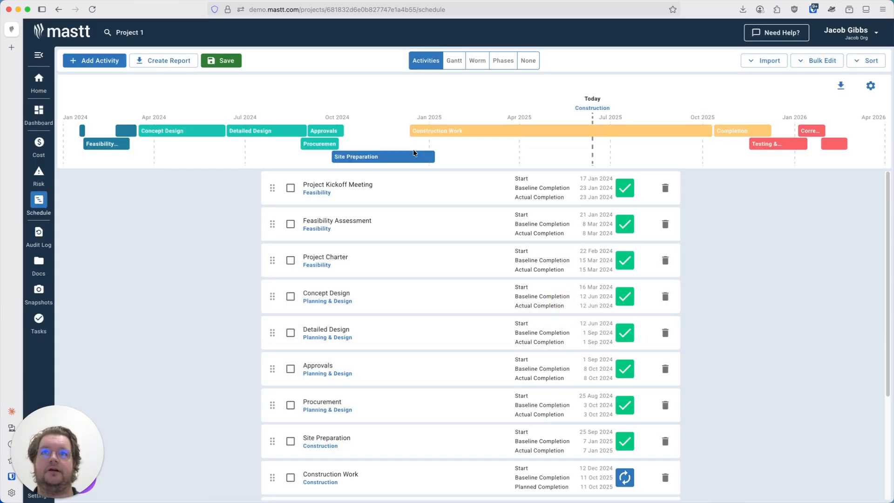
left_click(224, 60)
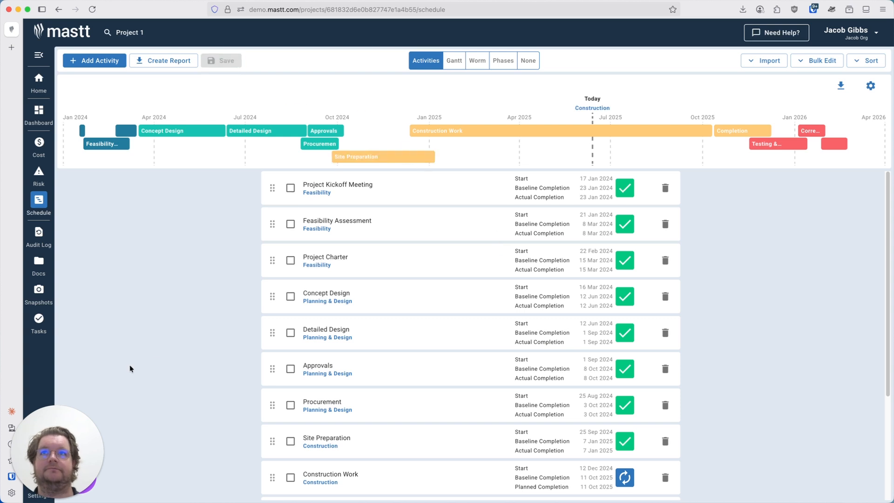
scroll(240, 352, "down", 5)
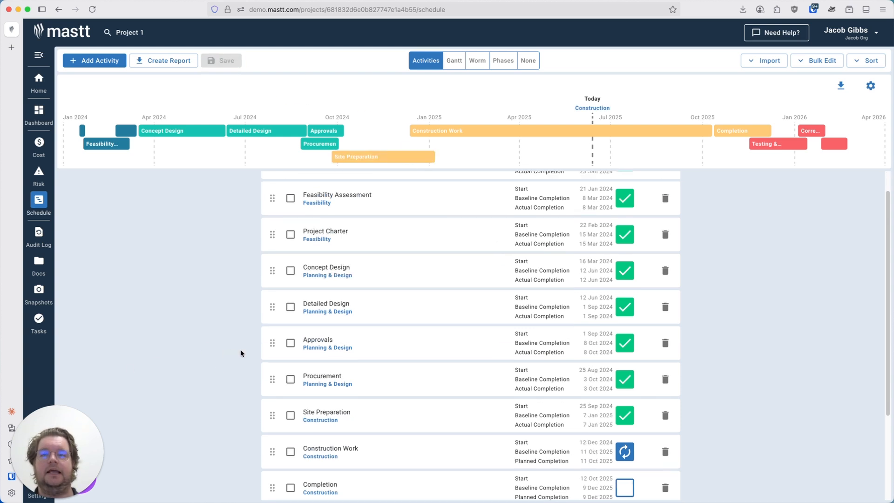
scroll(474, 342, "up", 2)
scroll(474, 343, "up", 3)
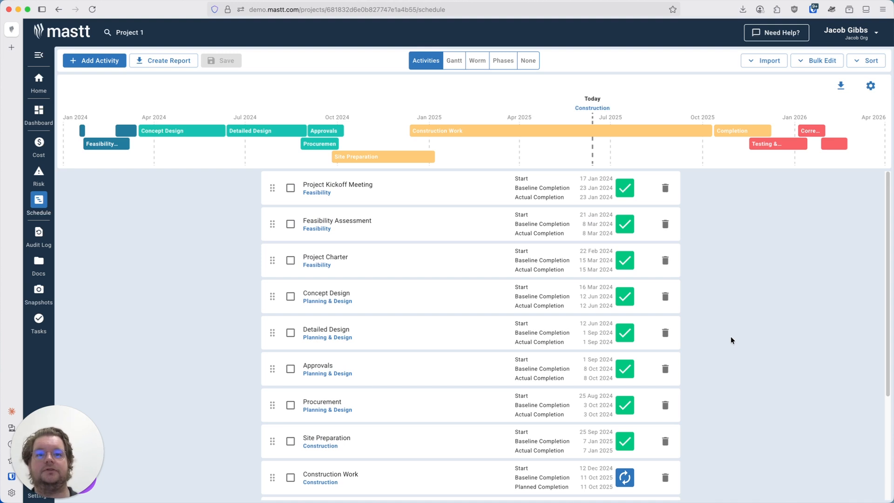
Open the details of a new activity, view its status choices and close them without entering anything
left_click(97, 61)
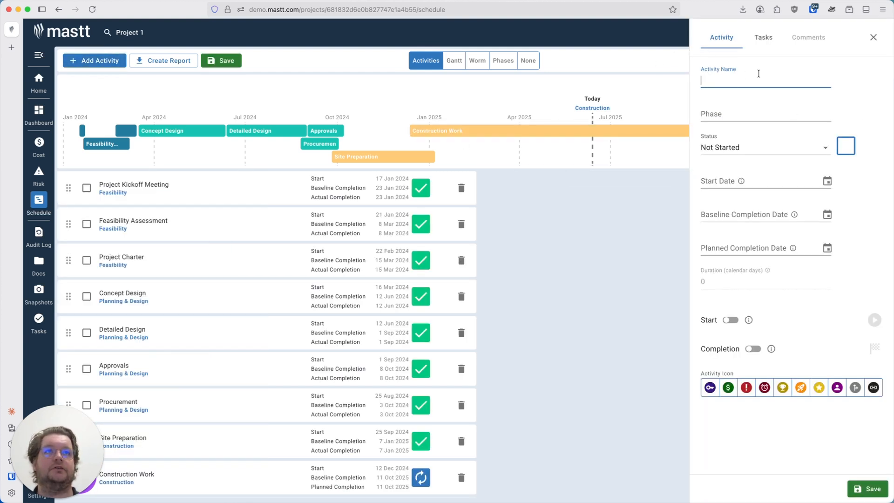
left_click(744, 146)
left_click(825, 146)
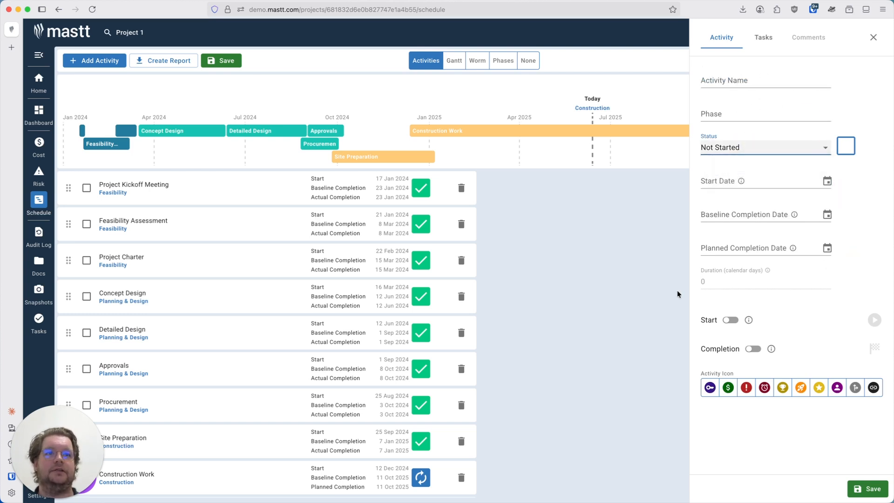
left_click(874, 37)
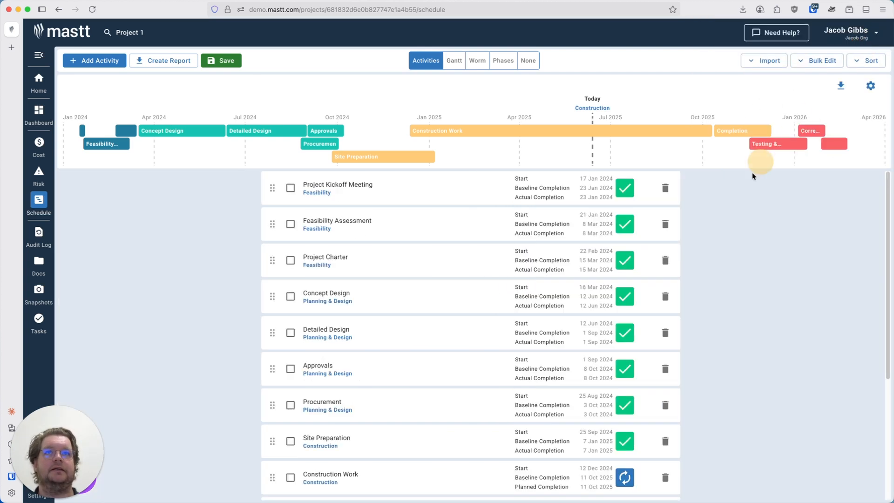
Import the Standard Project Template with project start date 13/06/2025, overwriting the existing schedule
left_click(772, 61)
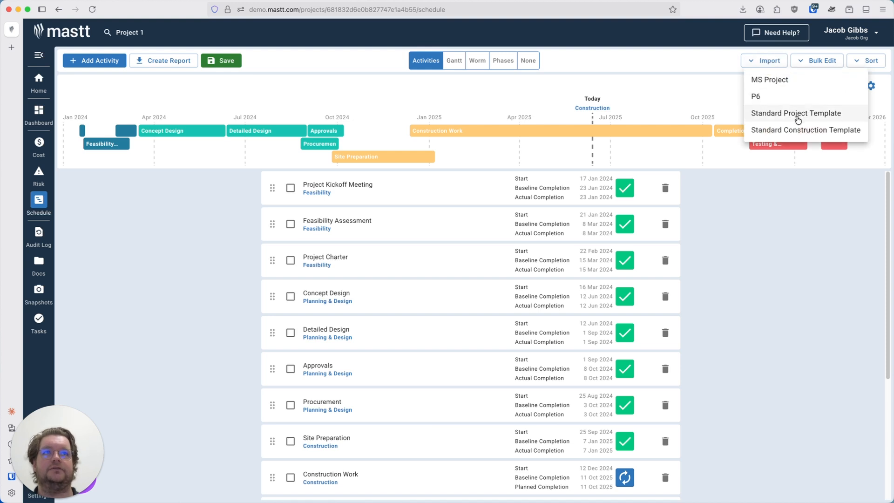
left_click(797, 114)
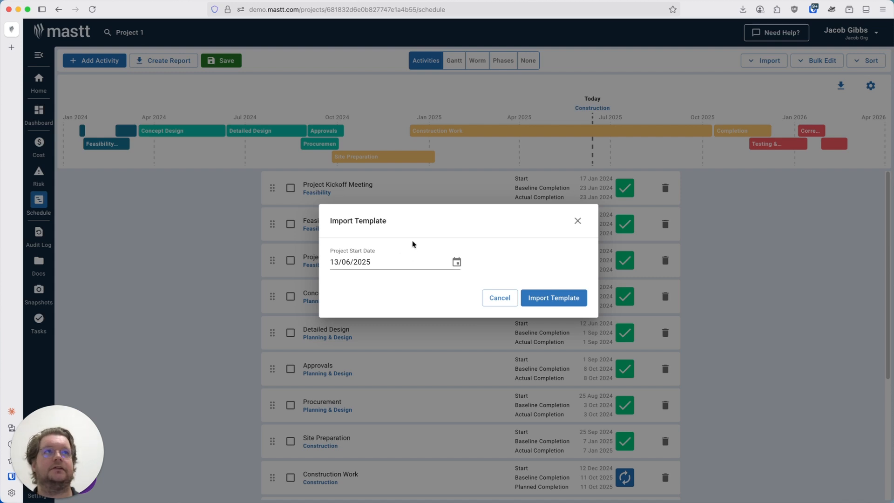
left_click(565, 306)
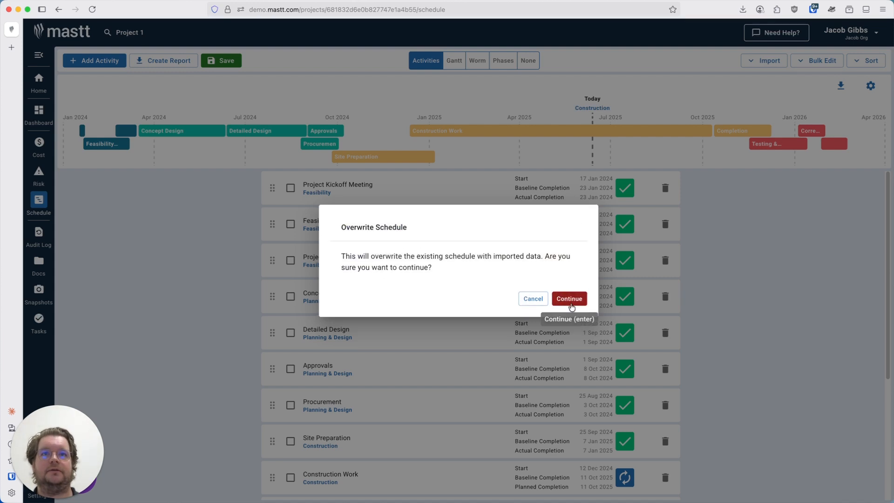
left_click(568, 300)
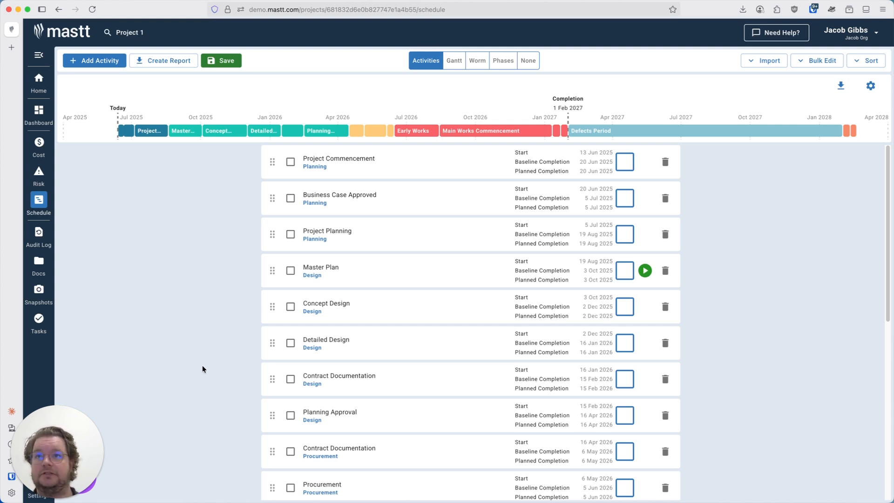
Try the green dollar icon on the Project Commencement activity, replace it with the red exclamation mark icon and save
left_click(383, 171)
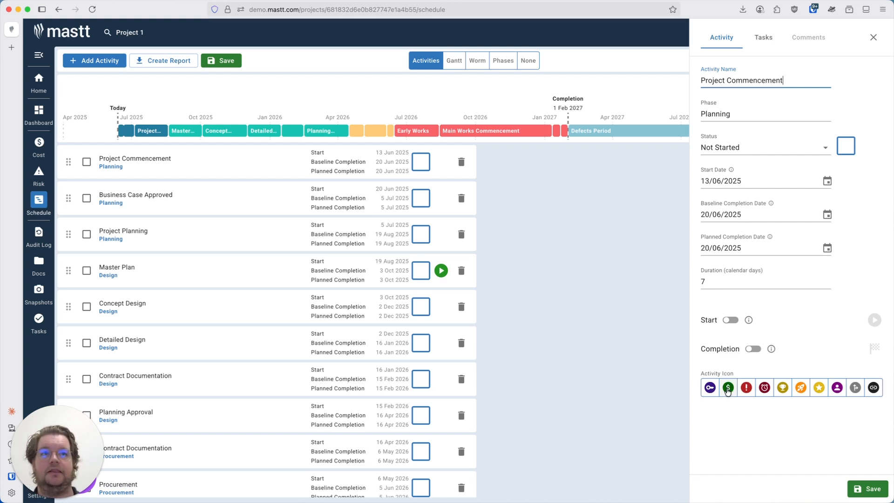
left_click(727, 389)
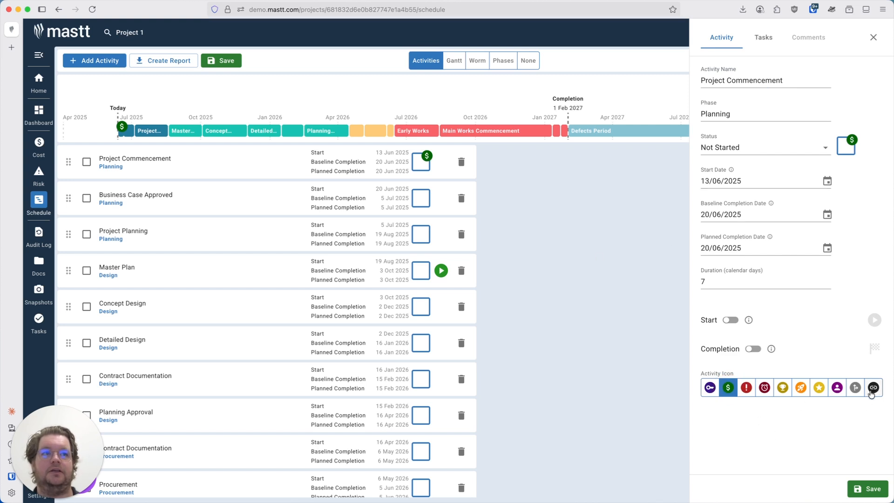
left_click(747, 392)
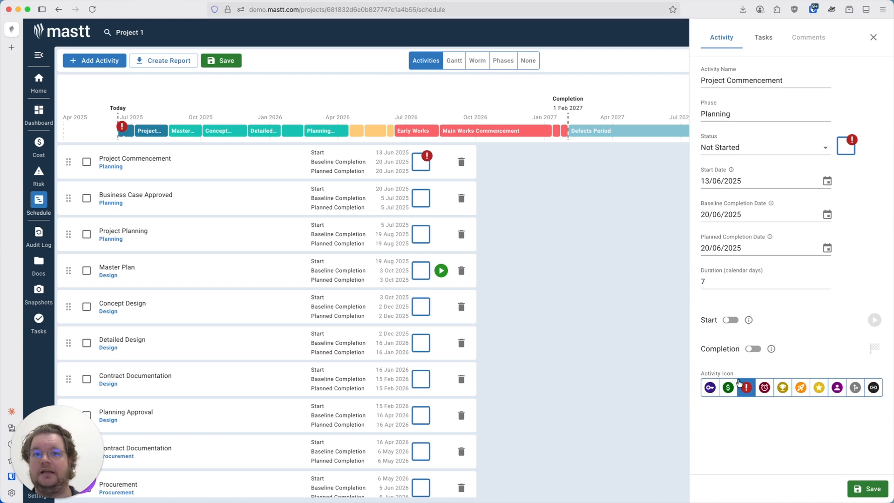
left_click(864, 487)
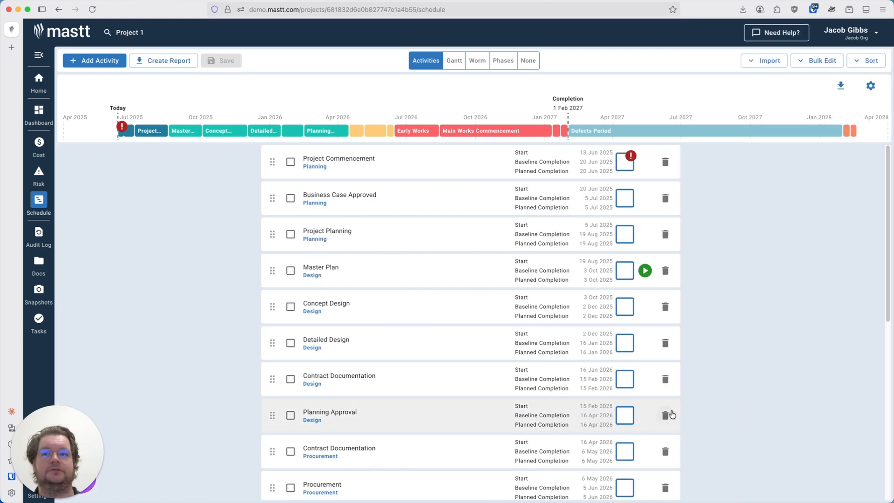